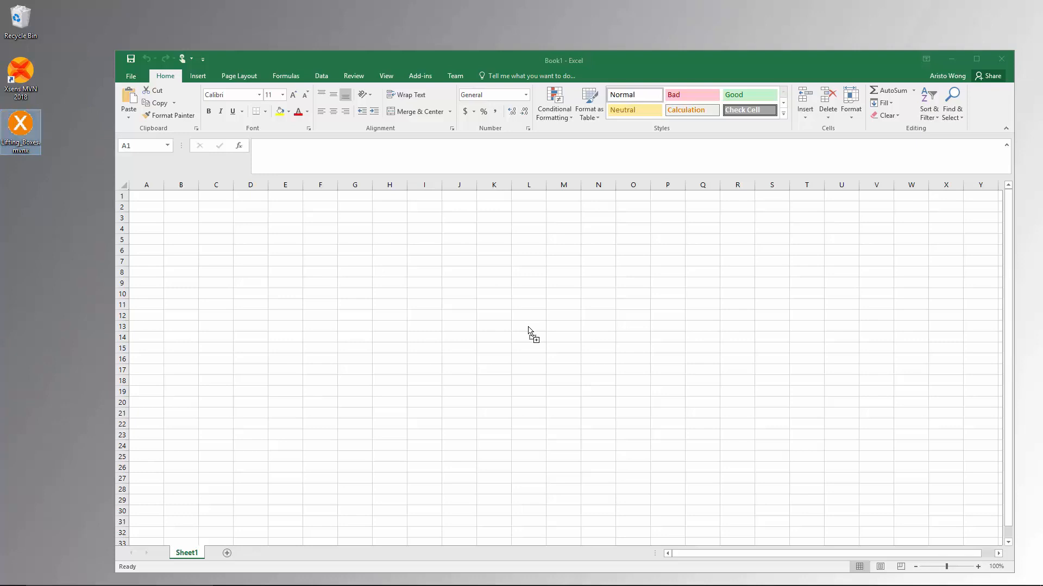
Open Lifting_Boxes.mvnx in Excel using the XML Source task pane, accept the format and security warnings, and maximize the window
drag(528, 332, 528, 332)
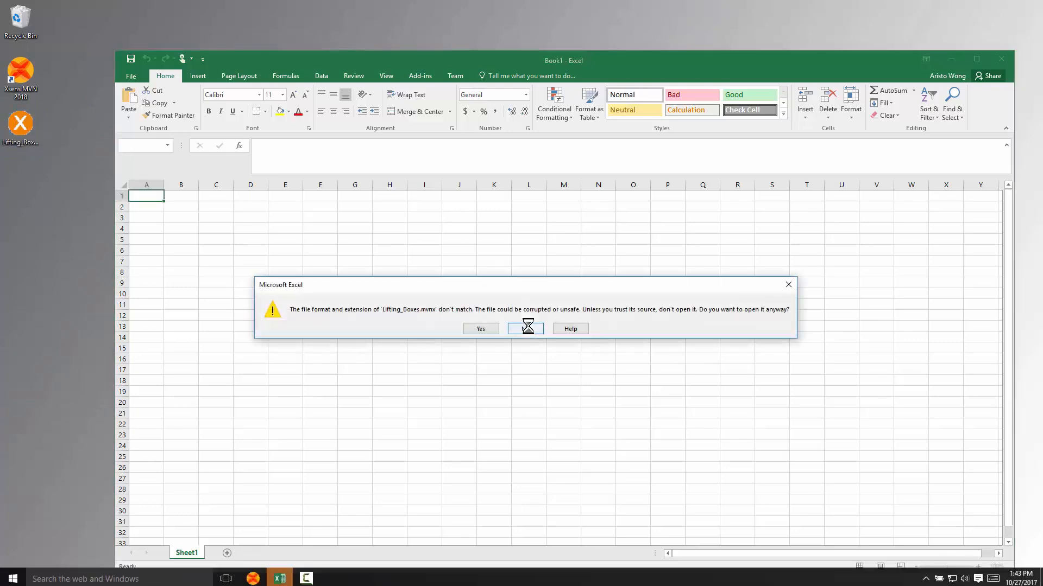
click(494, 327)
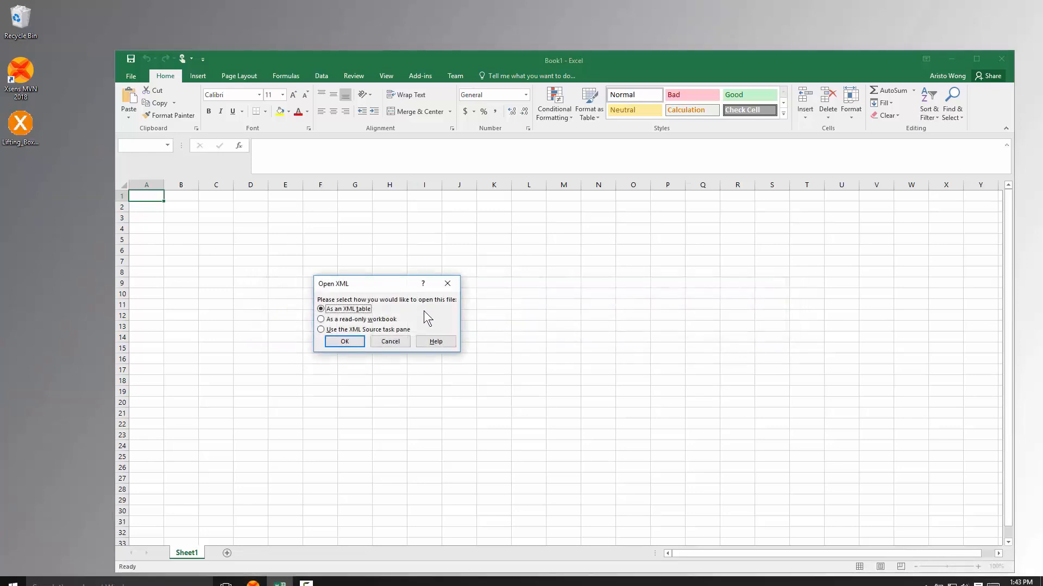
click(395, 330)
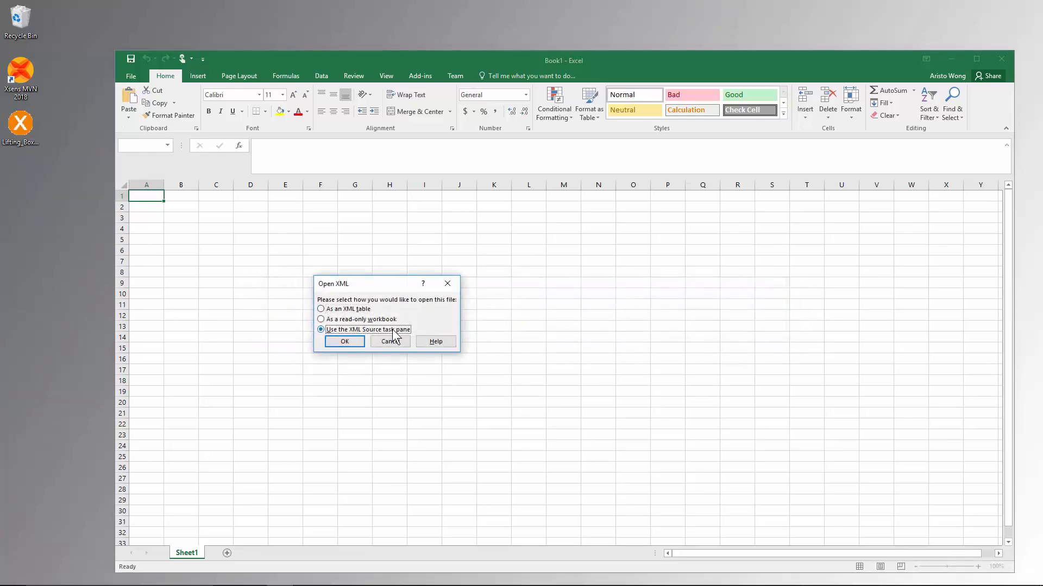
click(343, 342)
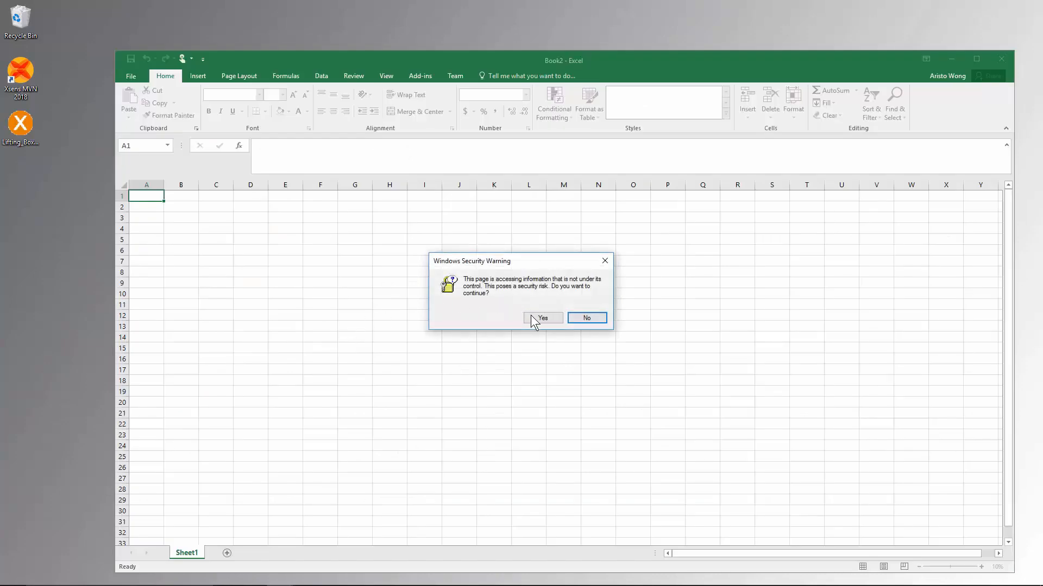
click(533, 317)
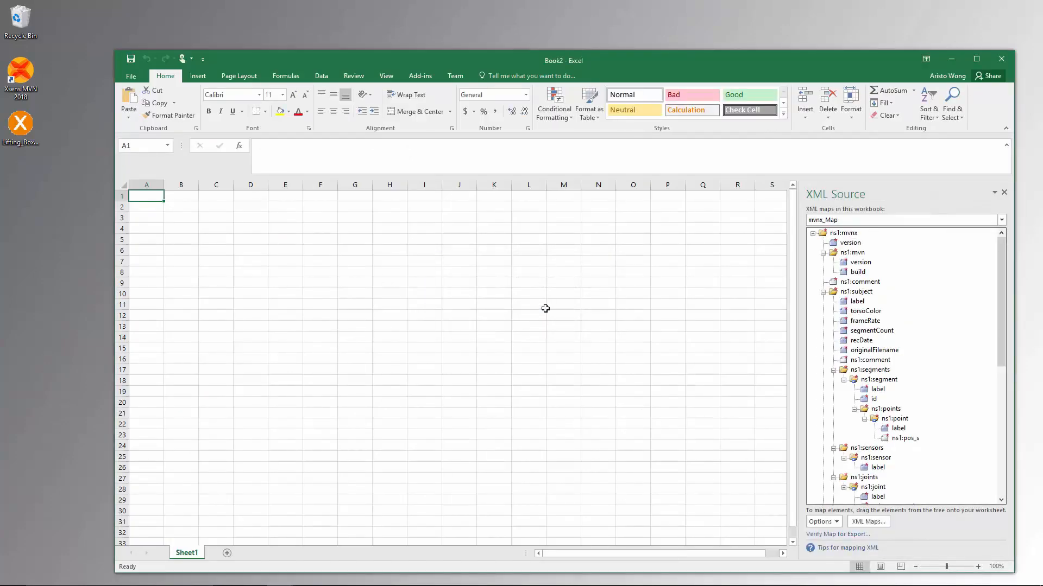
click(976, 59)
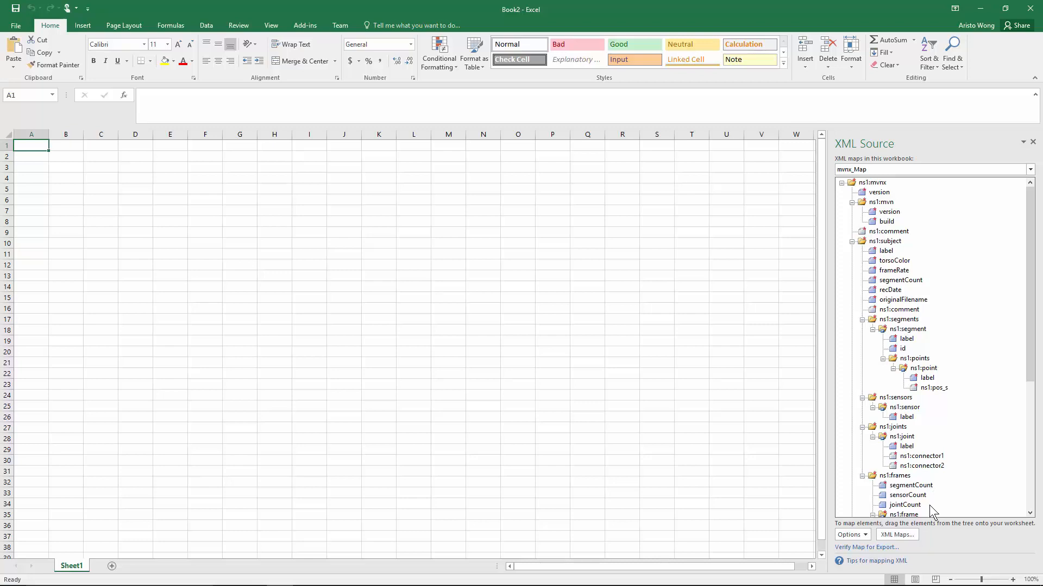
Map the ns1:jointAngle element to cell A1 and refresh the table to load its XML data
scroll(930, 505, down, 7)
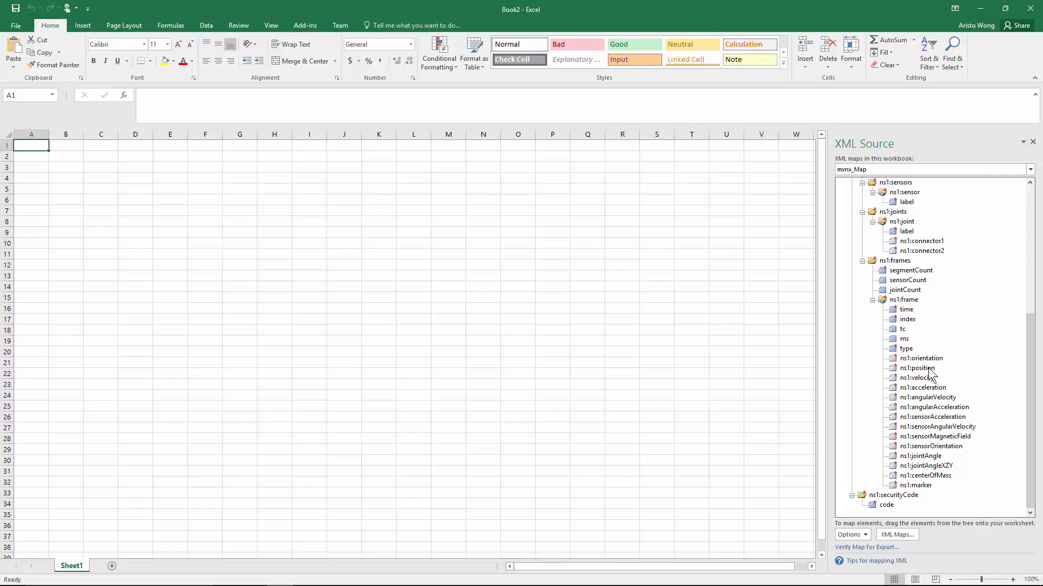
click(926, 456)
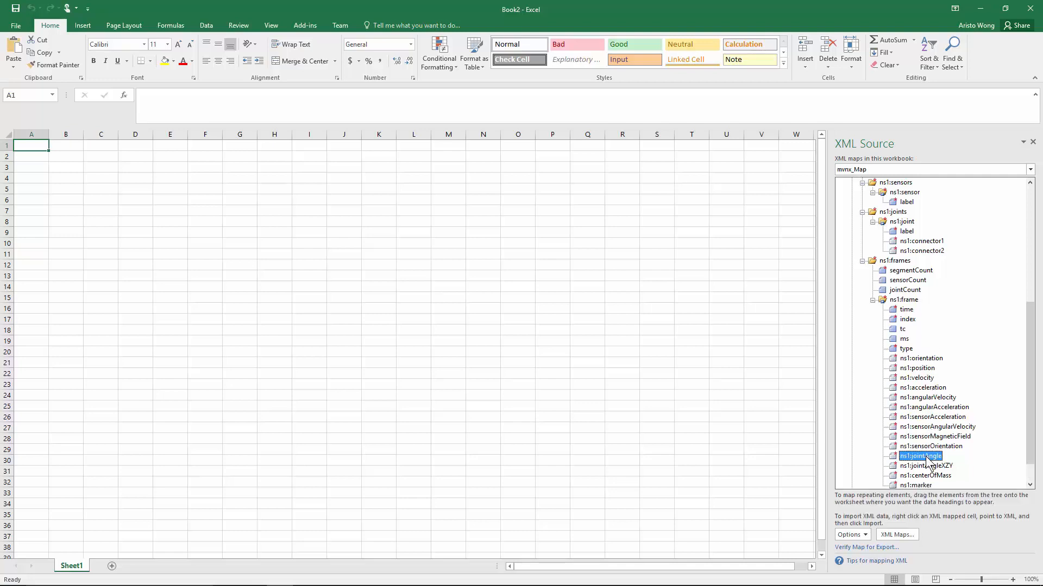
drag(927, 461, 39, 146)
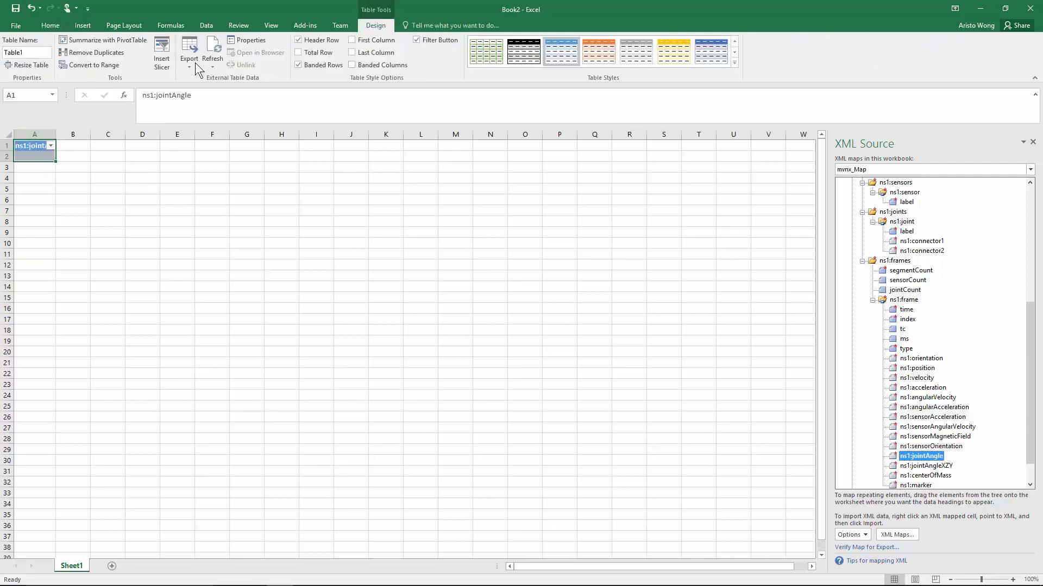
click(213, 52)
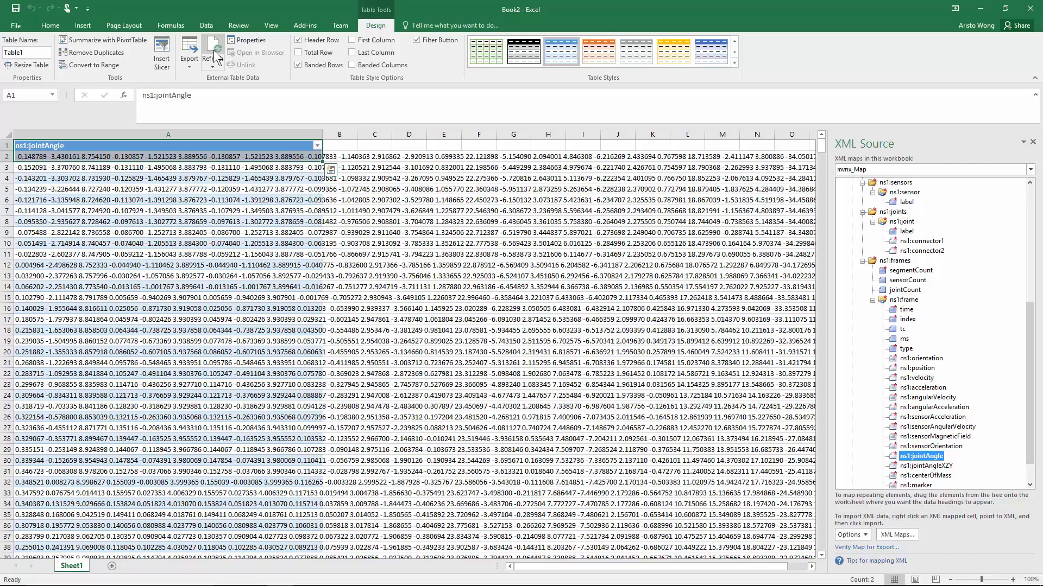
Split column A into separate columns as delimited text, adding space as a delimiter and keeping the General format
click(207, 26)
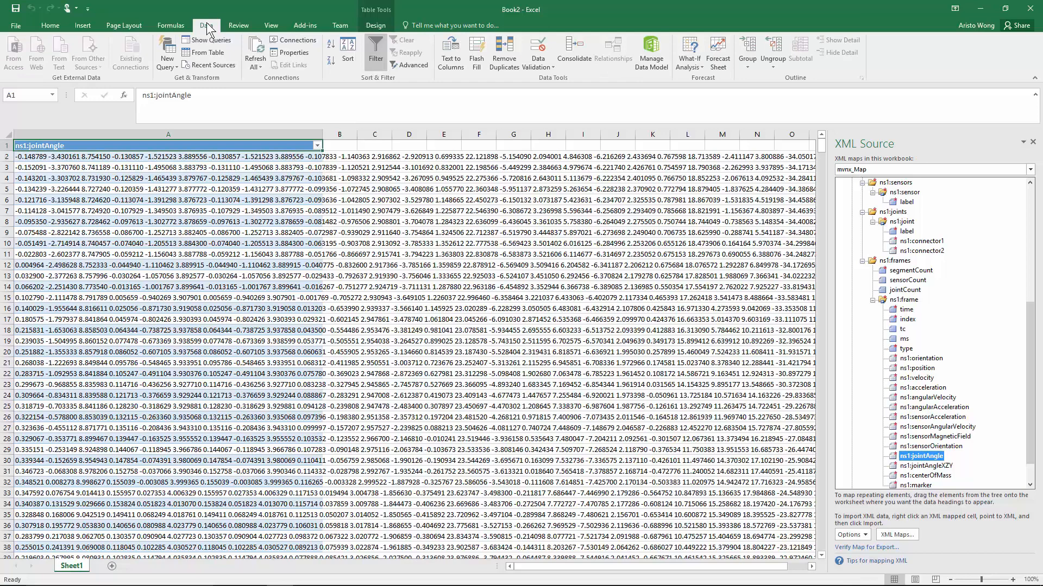
click(209, 136)
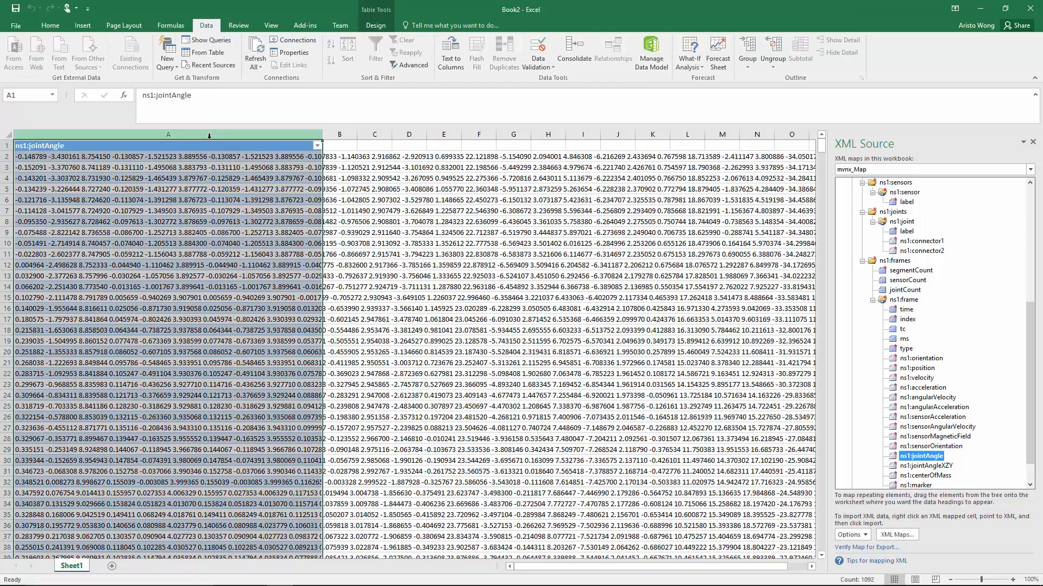
click(449, 52)
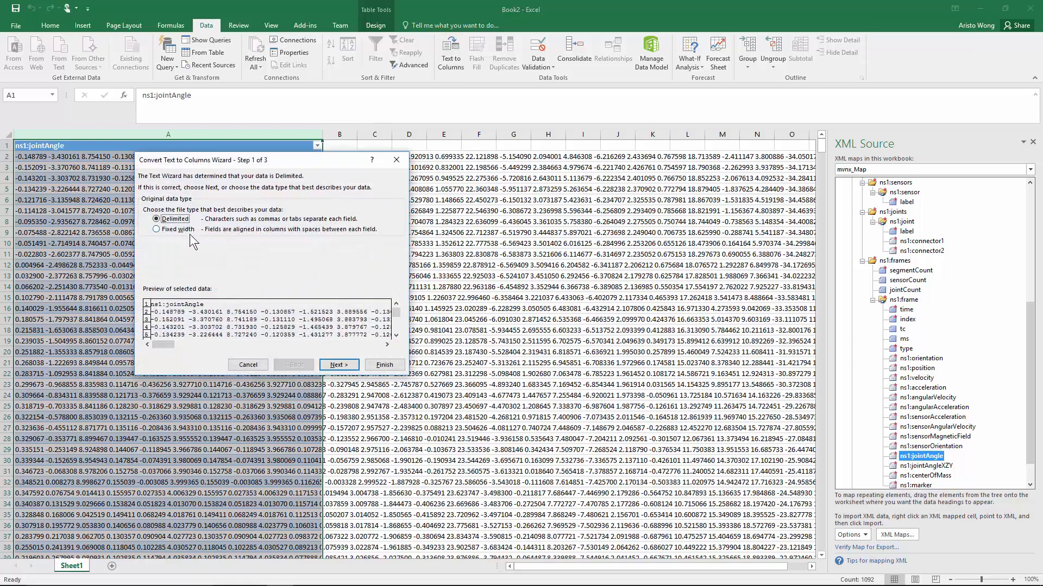
click(342, 367)
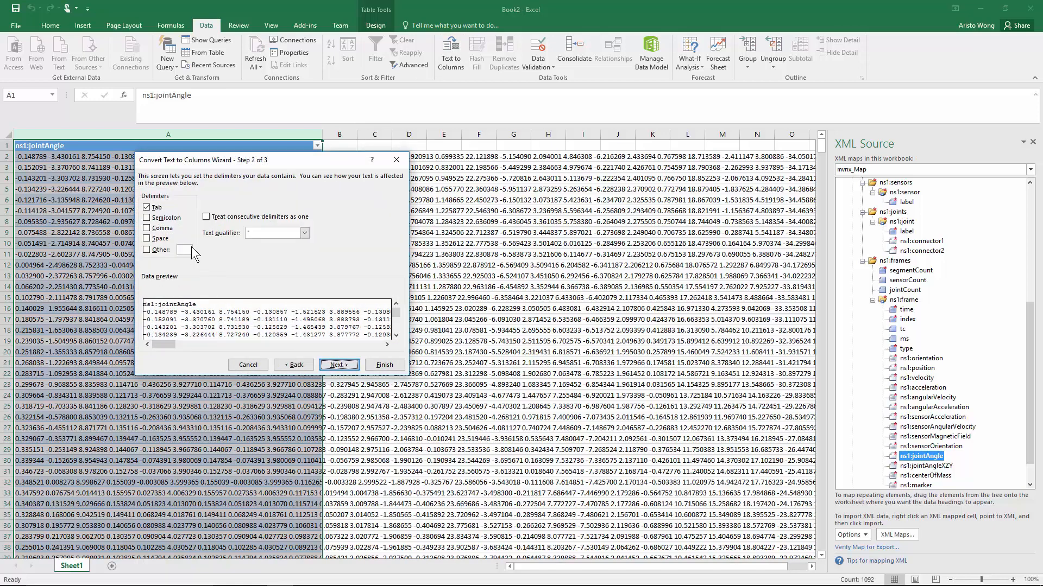
click(163, 237)
click(339, 365)
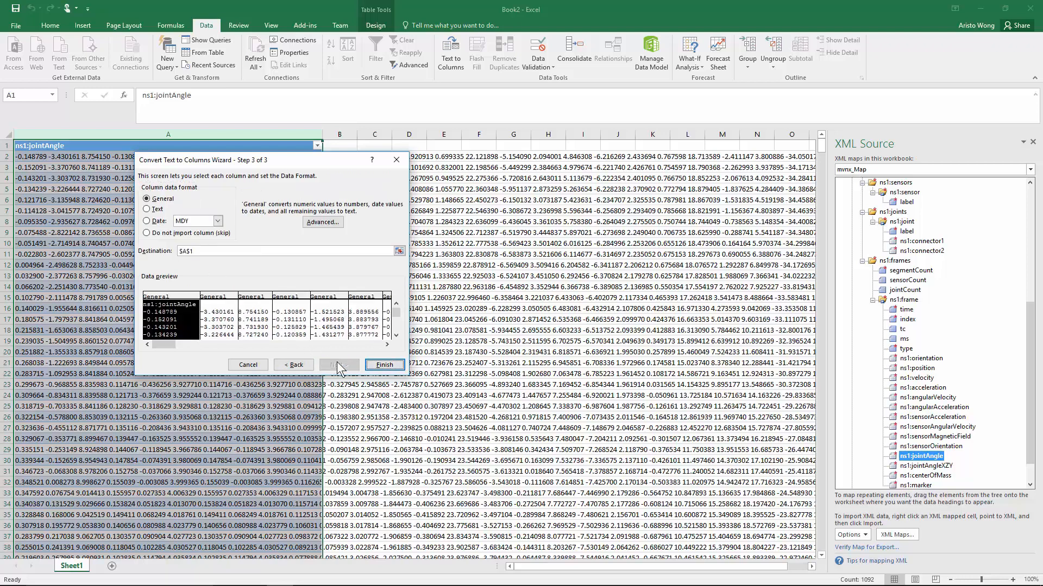
click(383, 365)
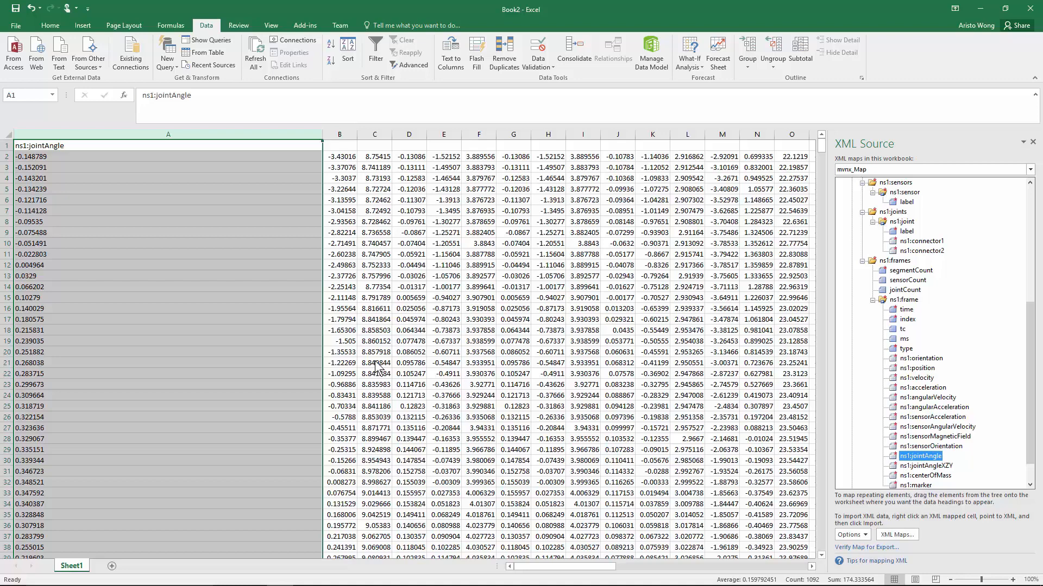
Switch to the MVN User Manual in Foxit Reader and examine the table describing each MVNX data vector, including the joint angles
key(alt+Tab)
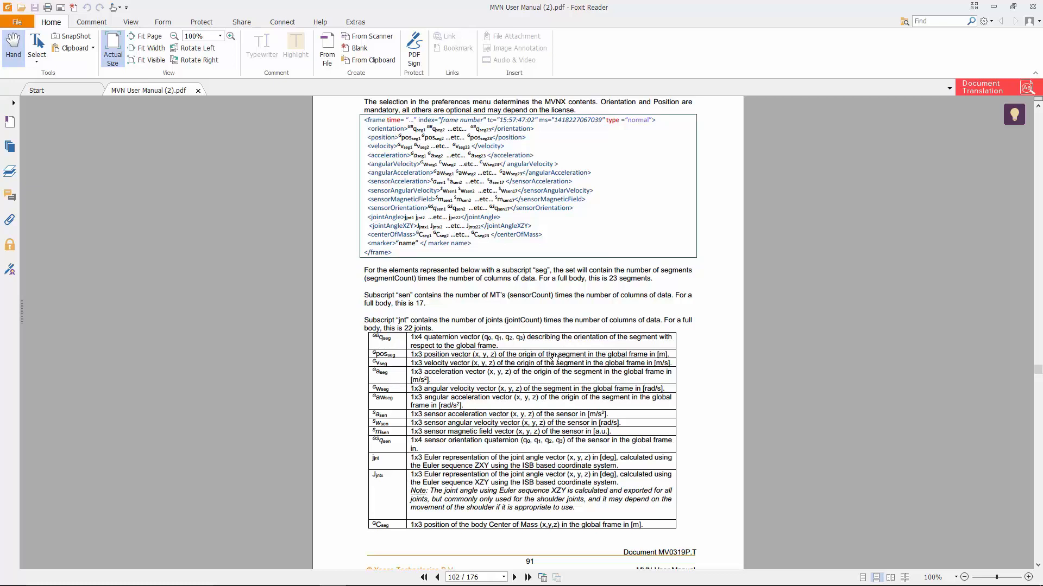
scroll(554, 357, down, 1)
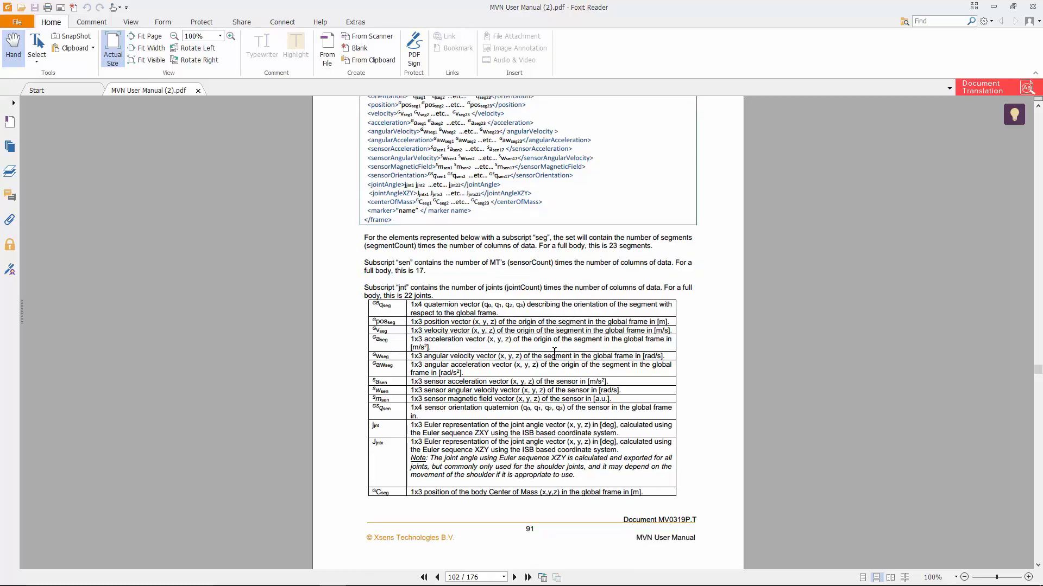
scroll(554, 351, up, 2)
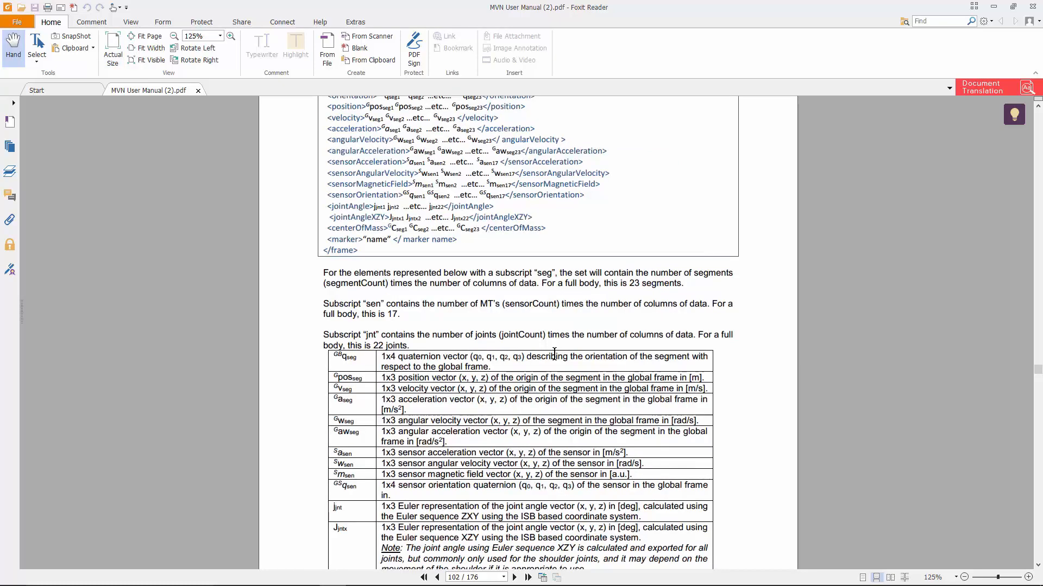
scroll(554, 356, down, 5)
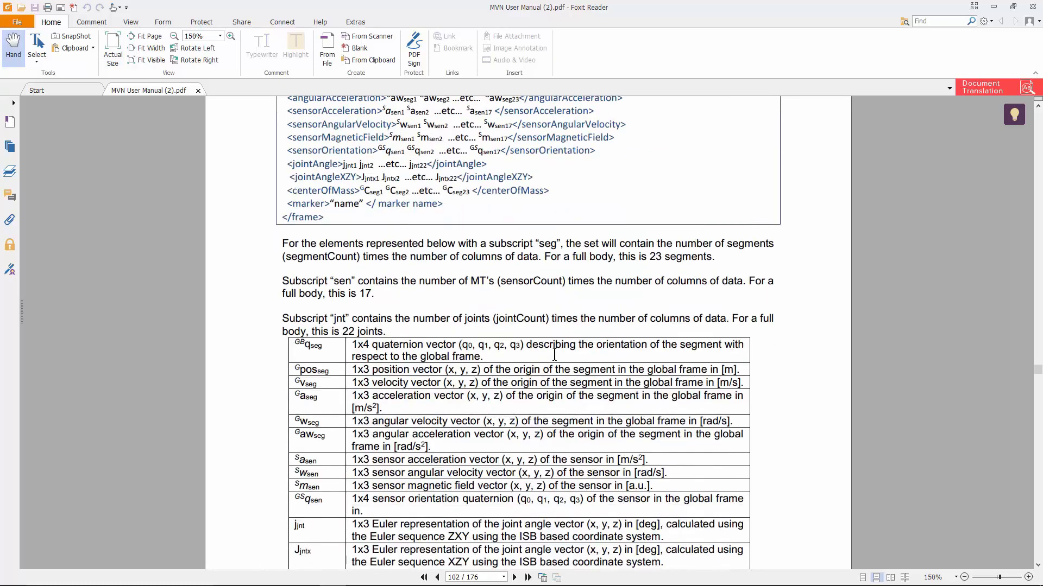
scroll(555, 354, down, 1)
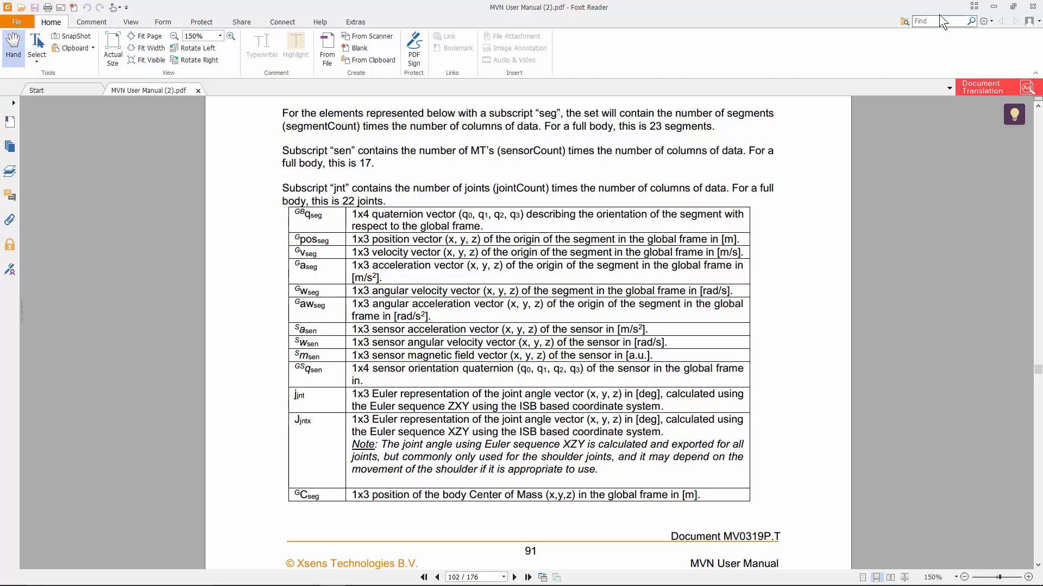
click(993, 7)
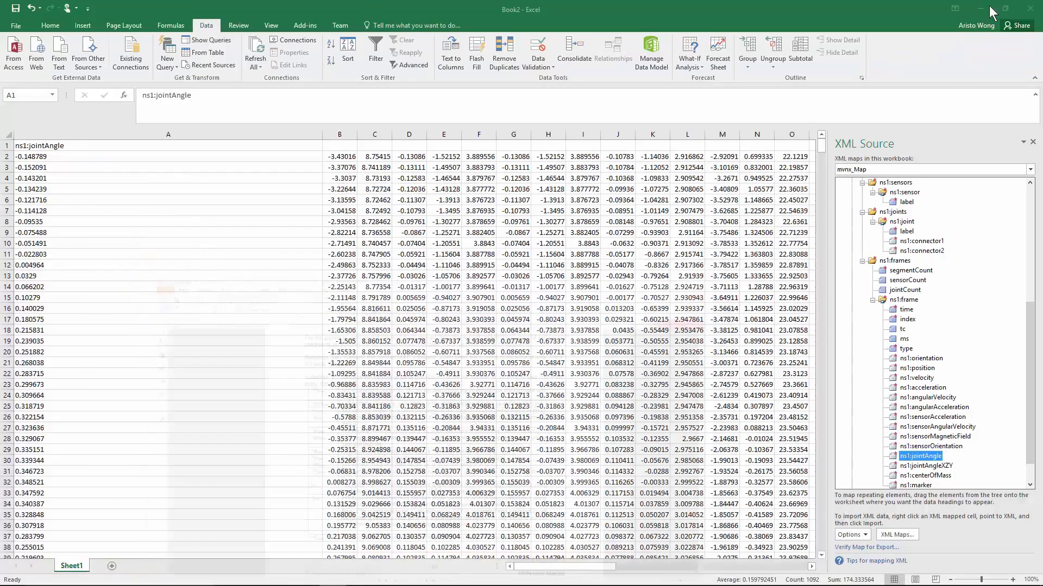
Go through the header cells A1 to F1 to relate the joint angle columns to their x, y, z components
click(263, 246)
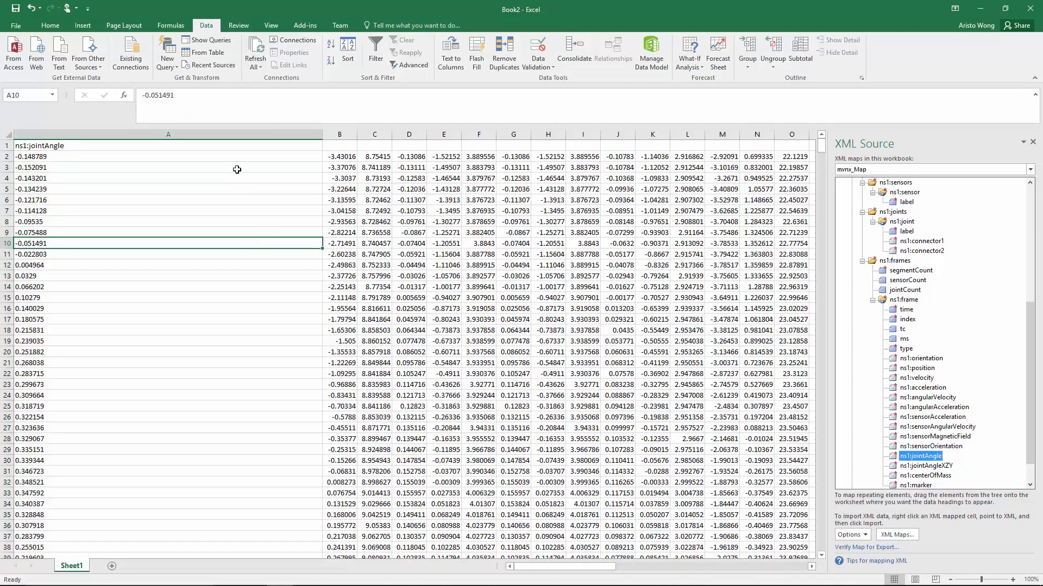
click(221, 146)
click(338, 148)
click(381, 149)
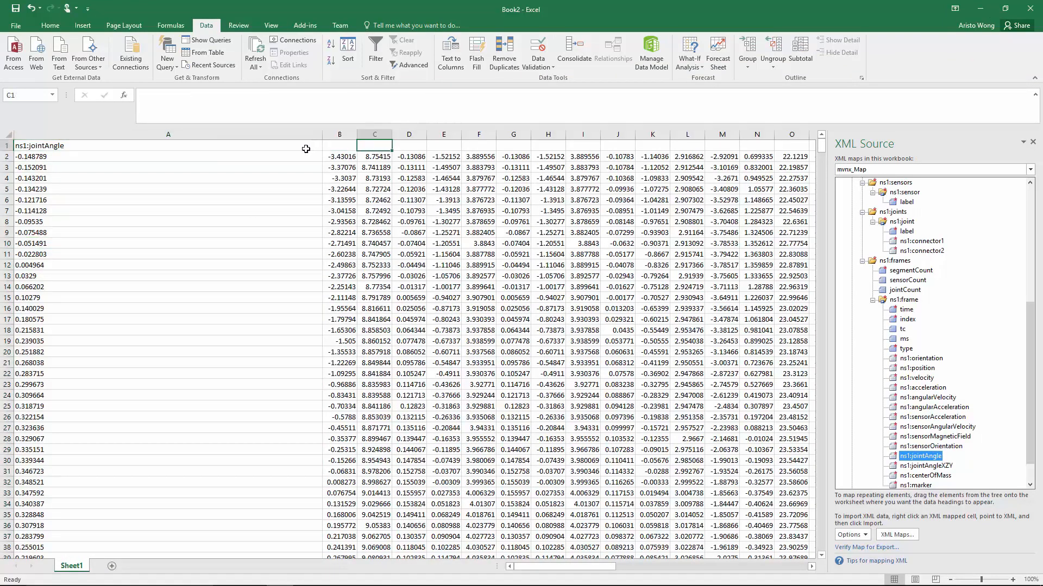
click(416, 146)
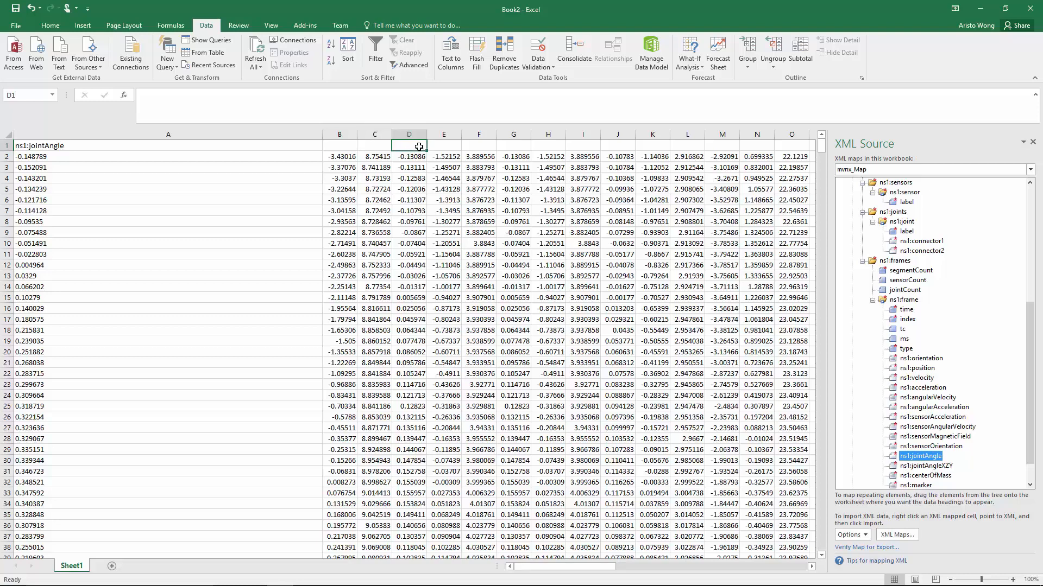
click(453, 145)
click(478, 145)
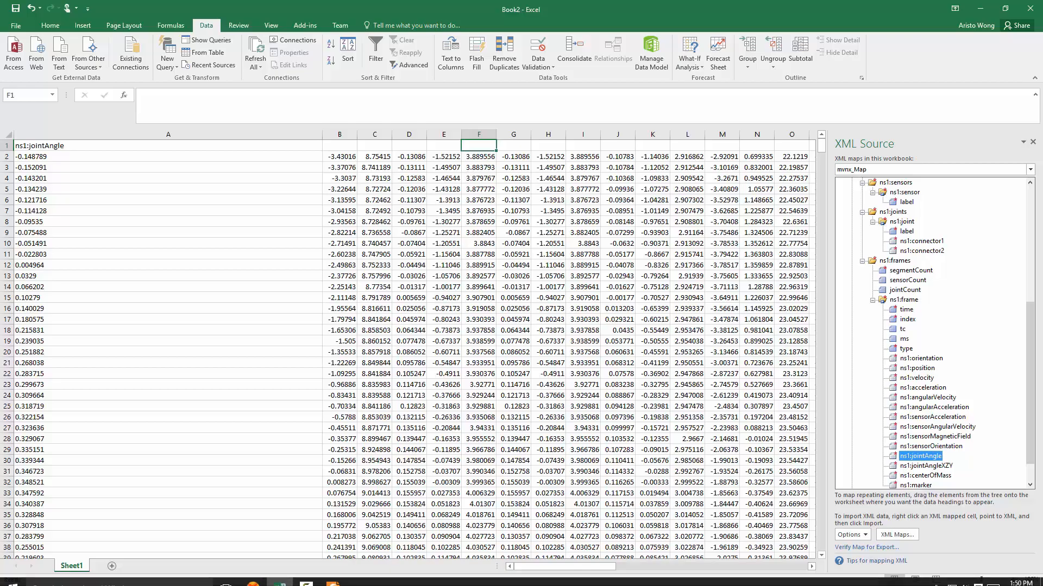
Look up the joint order in the numbering table of the MVN User Manual in Foxit Reader, and return to Excel
click(333, 576)
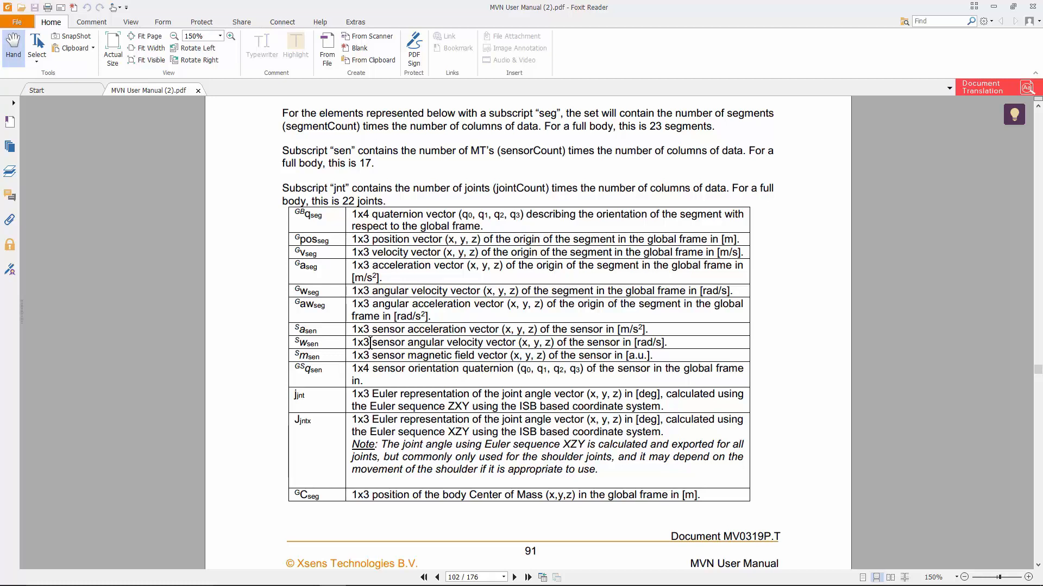
scroll(370, 343, down, 10)
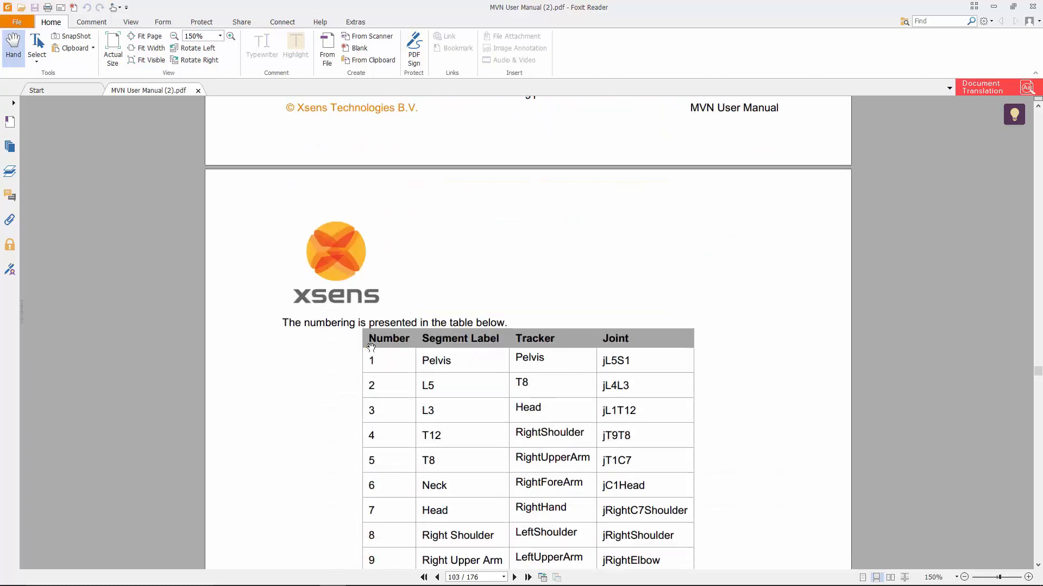
scroll(371, 347, down, 4)
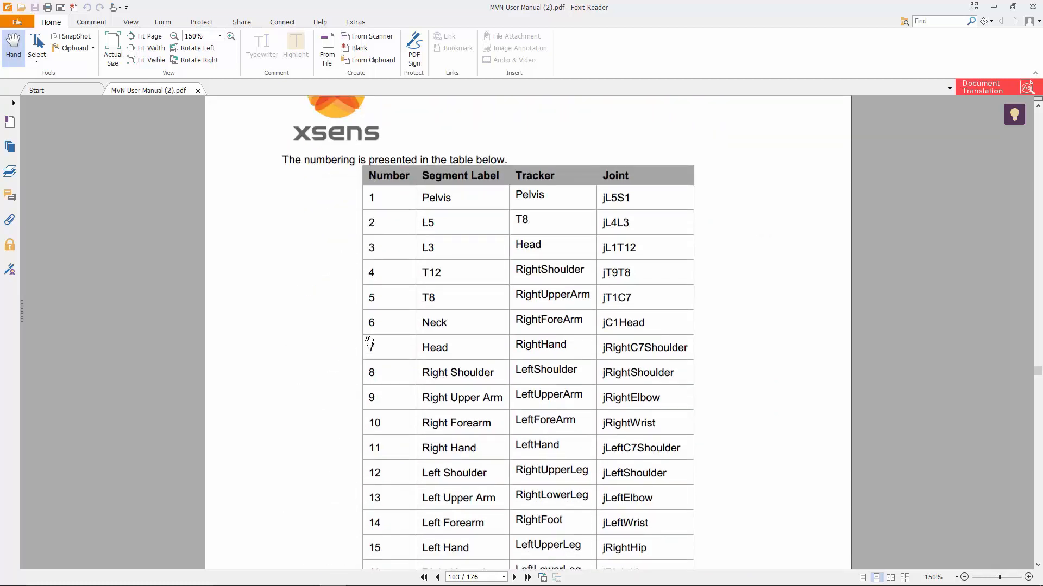
scroll(370, 289, down, 1)
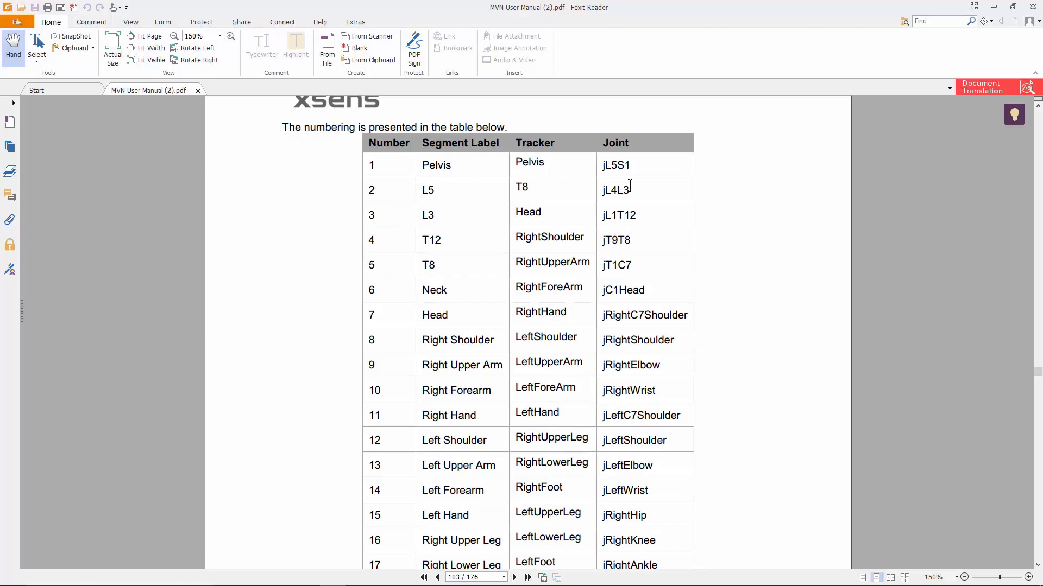
mouse_move(402, 582)
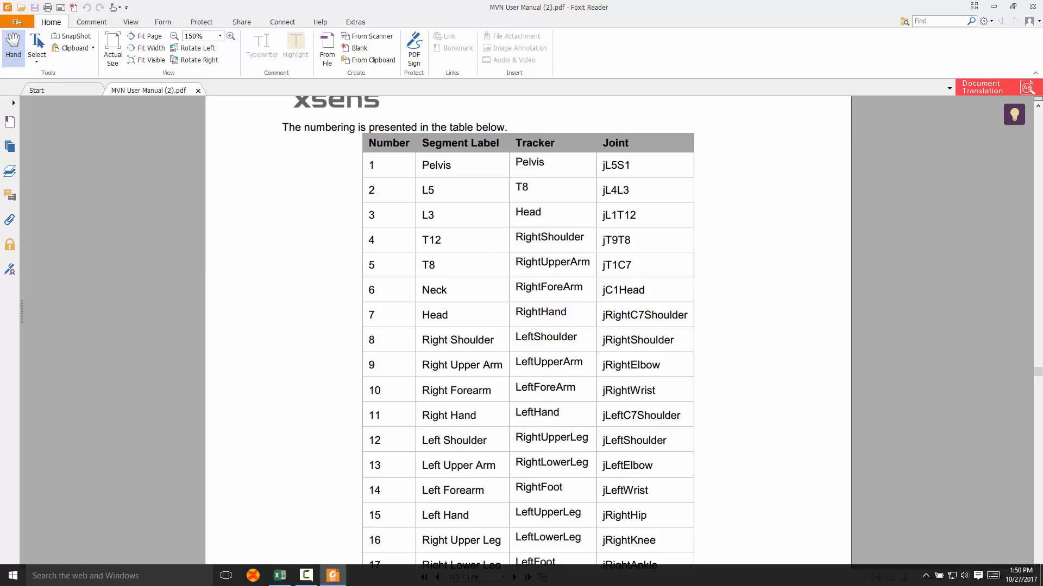
click(280, 575)
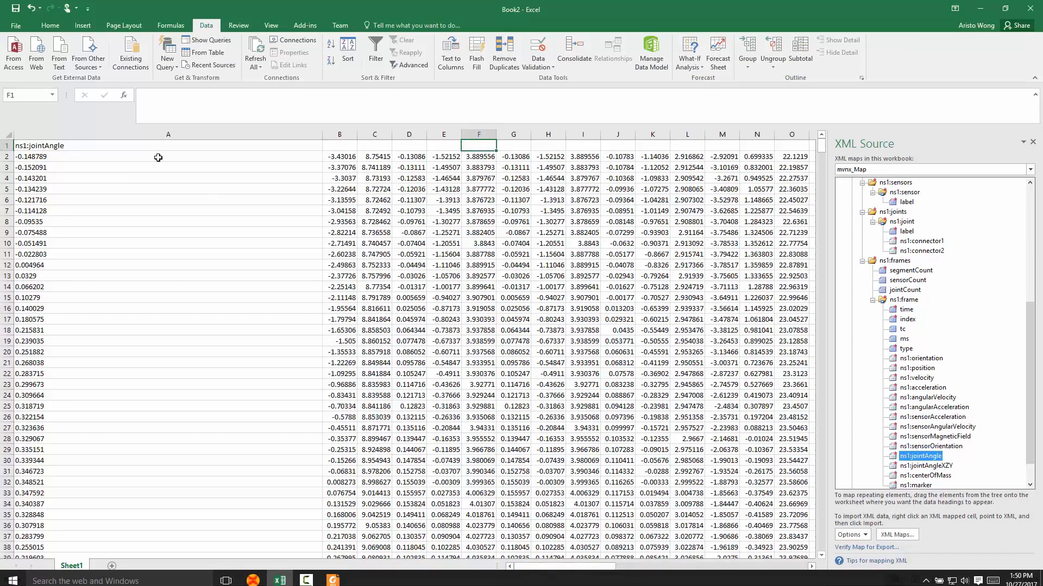
Label the first joint's three angle columns in cells A1 to C1 as "X Jl5S1", "Y Jl5S1" and "Z JL5S1"
click(155, 148)
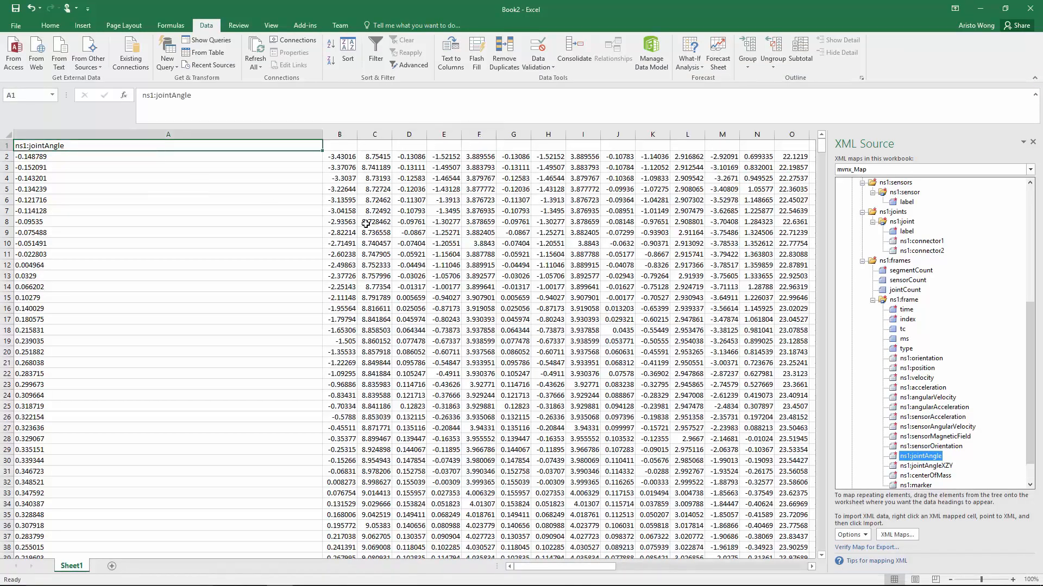
click(287, 134)
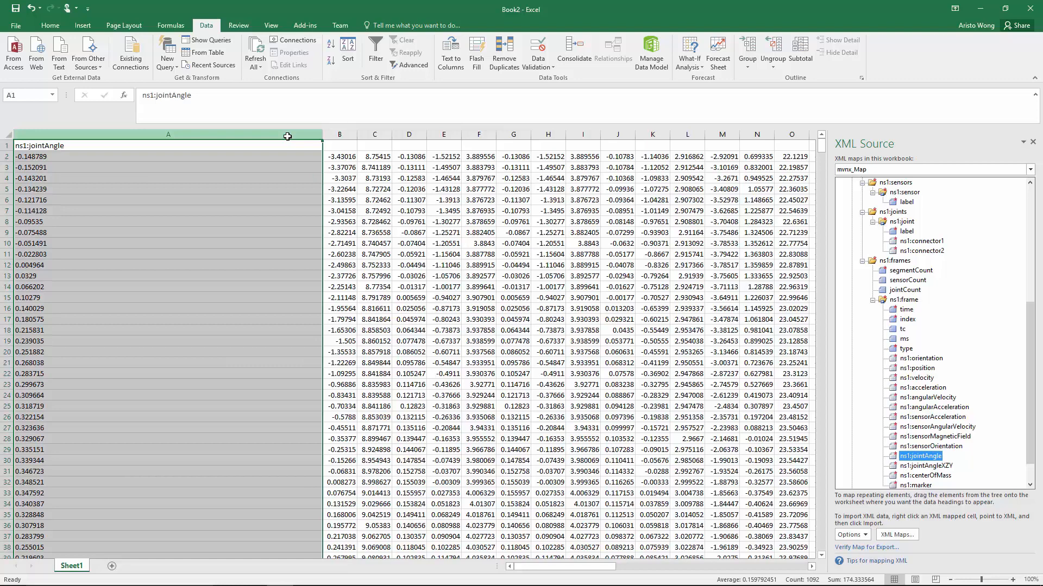
click(285, 148)
text(X Jl5S1)
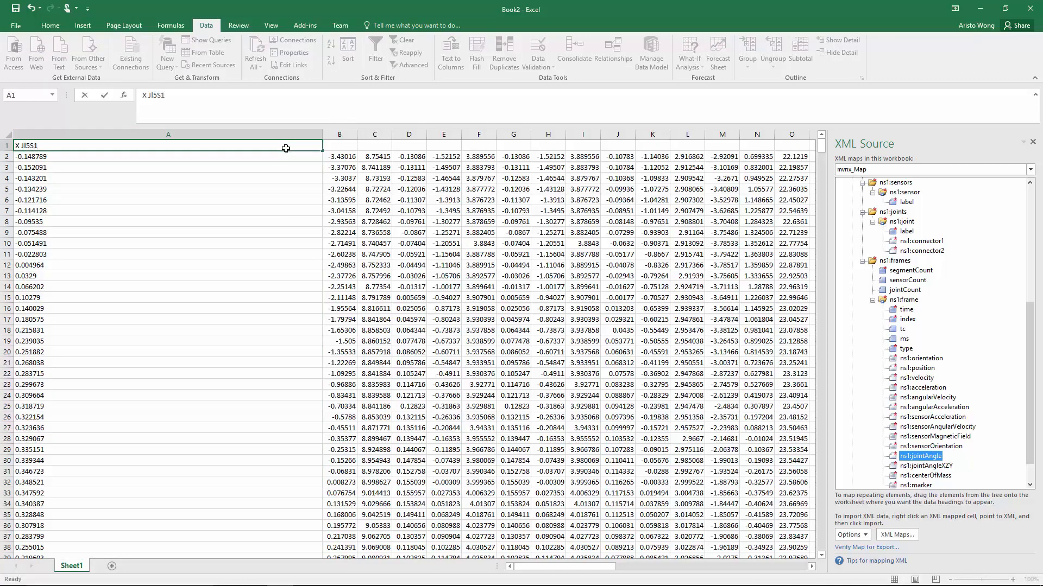
key(Tab)
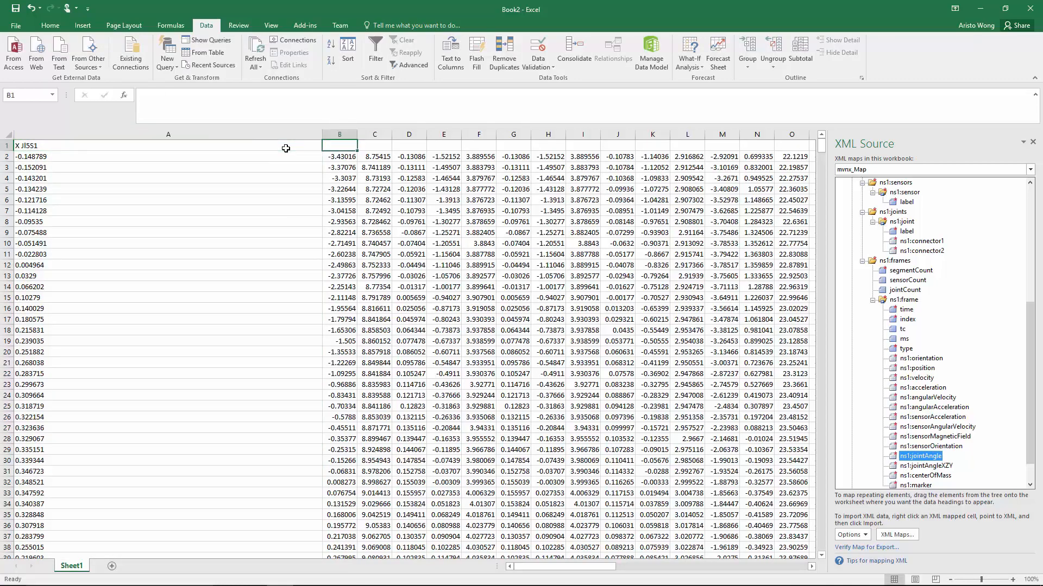
text(Y Jl5)
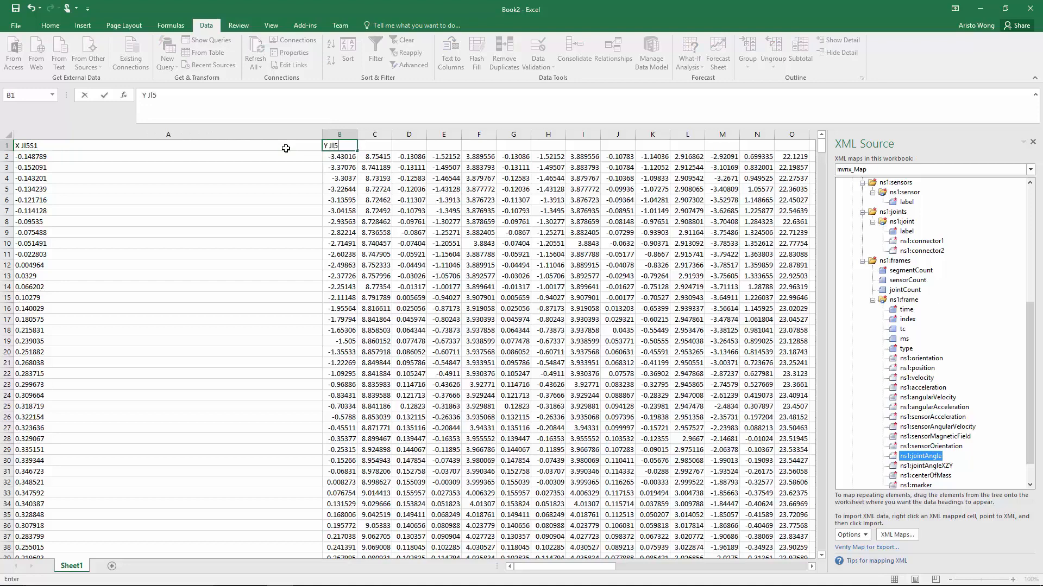
text(S1)
key(Tab)
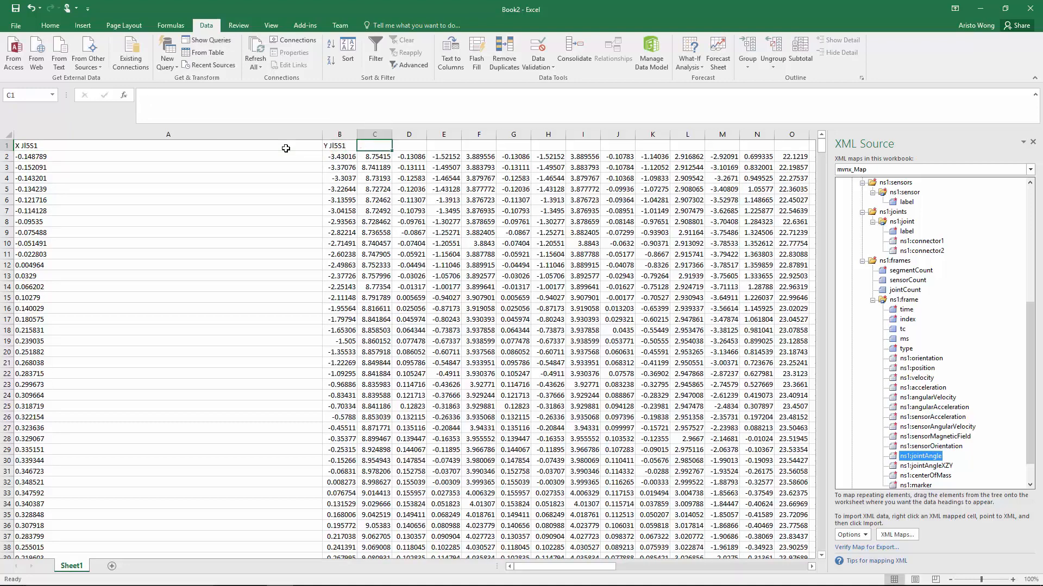
text(Z JL)
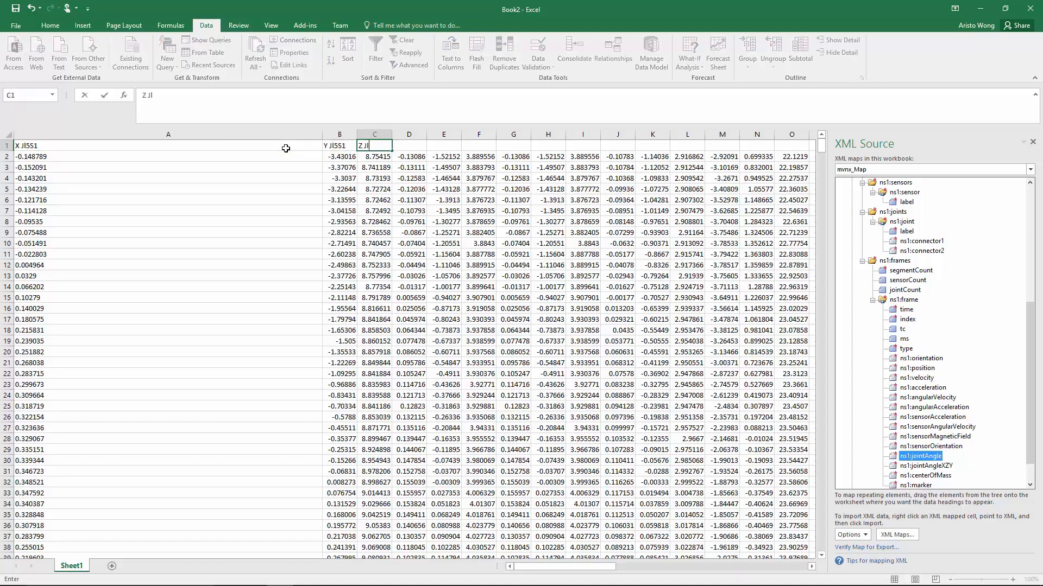
text(5S1)
Review the joint numbering and data vector tables in the MVN User Manual in Foxit Reader, and return to Excel
click(333, 581)
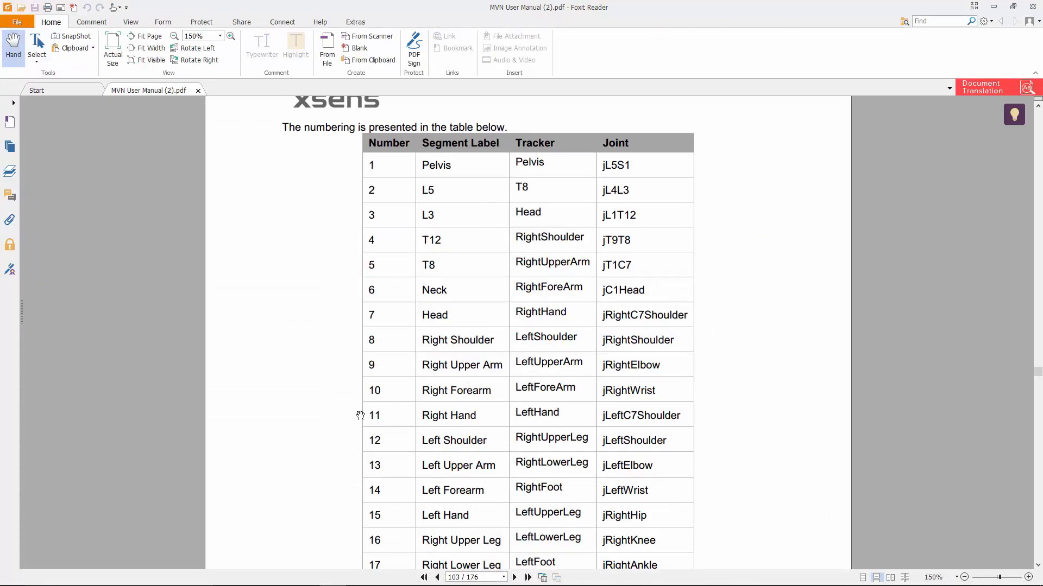
scroll(360, 416, up, 10)
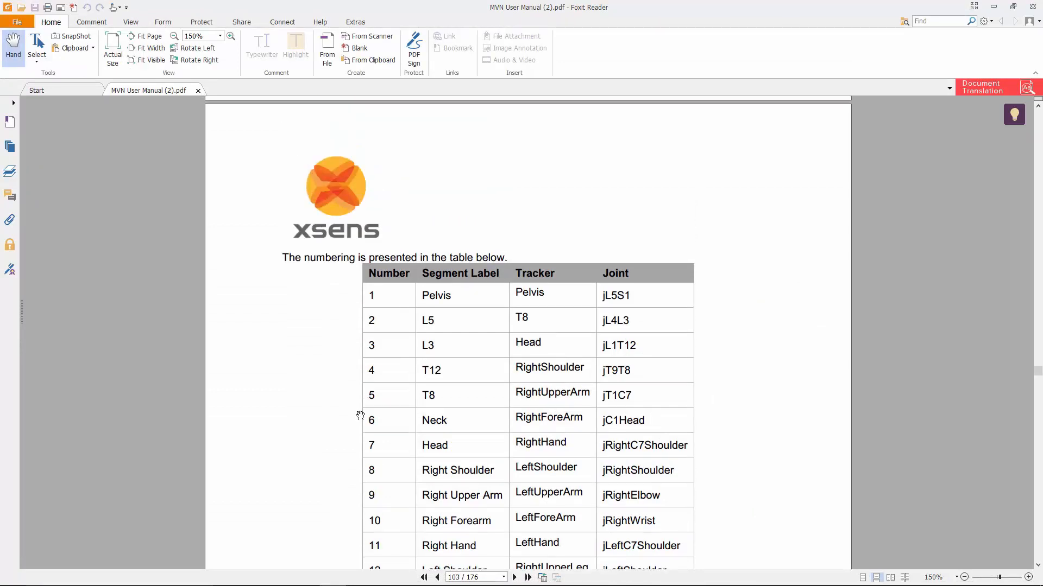
scroll(360, 415, up, 3)
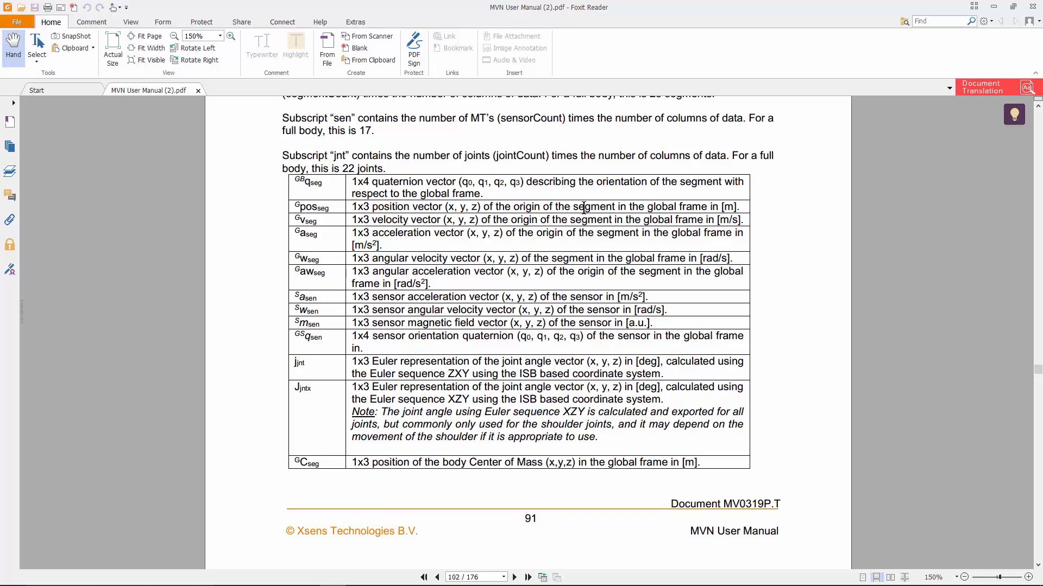
scroll(584, 208, down, 10)
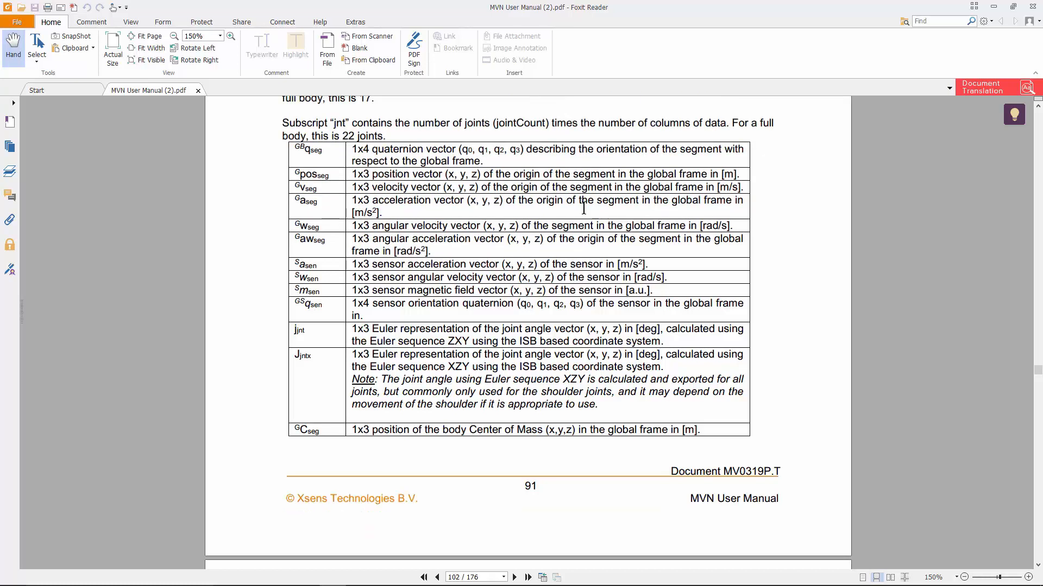
scroll(584, 208, down, 8)
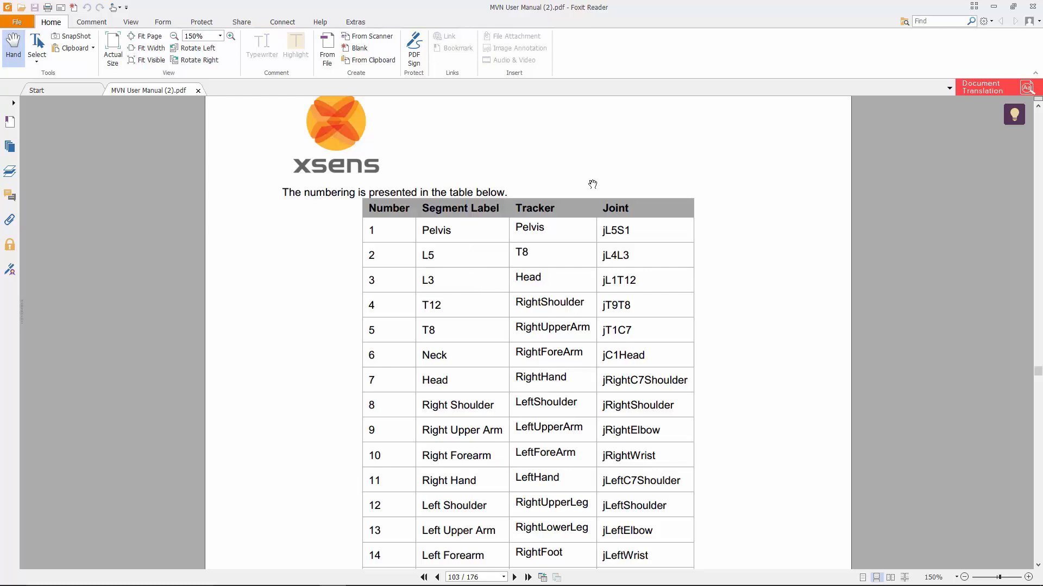
click(990, 8)
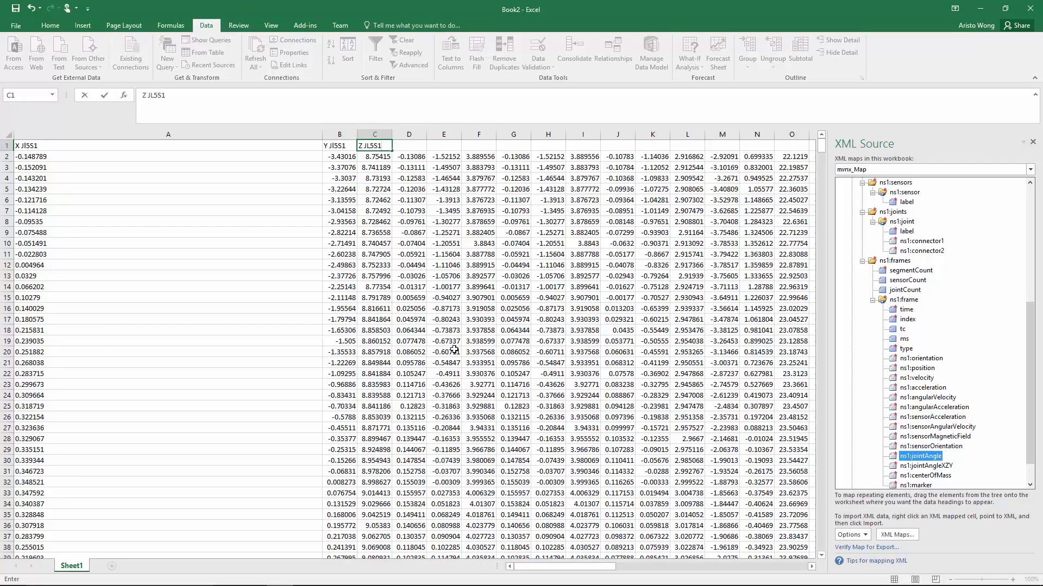